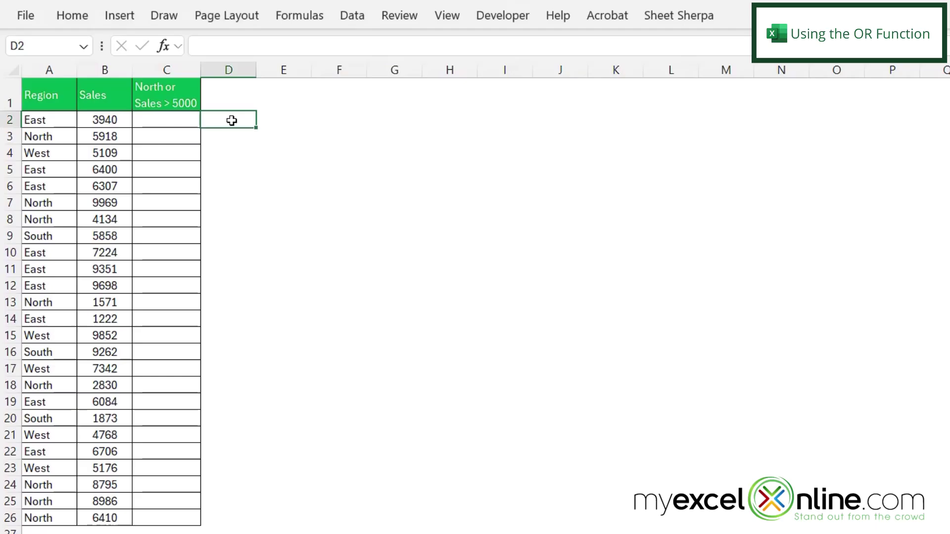
# Start an OR function in cell C2 by entering =or(
pyautogui.click(154, 121)
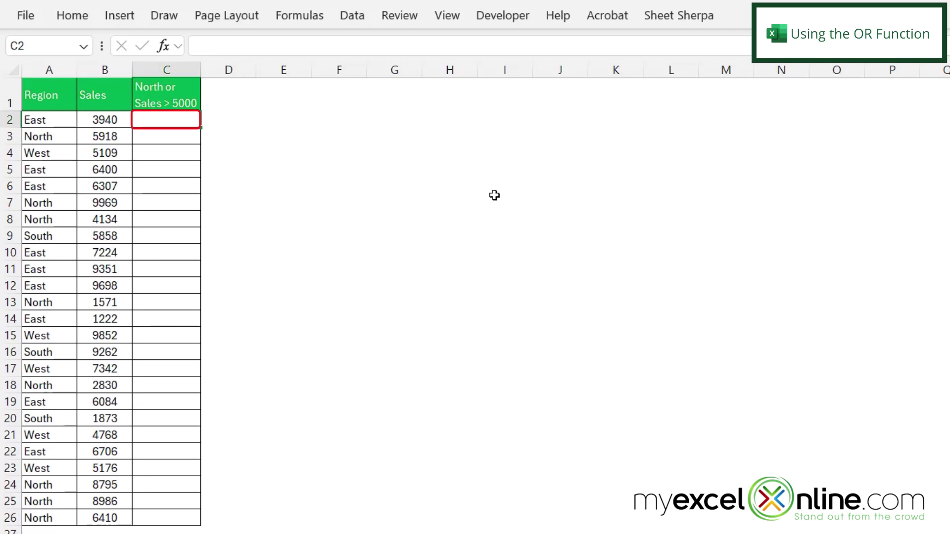
pyautogui.write('=or')
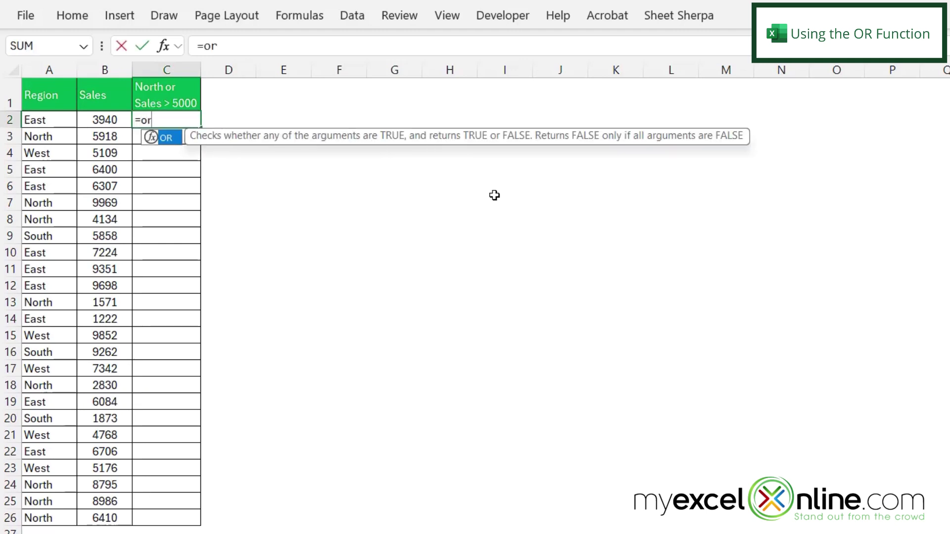
pyautogui.write('(')
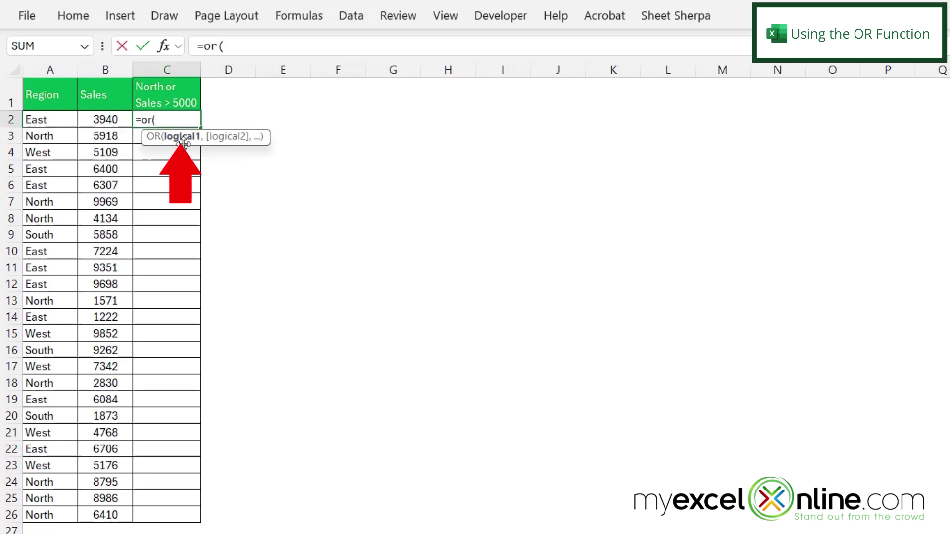
# Complete C2 as =OR(A2="North",B2>5000), which returns FALSE
pyautogui.click(28, 121)
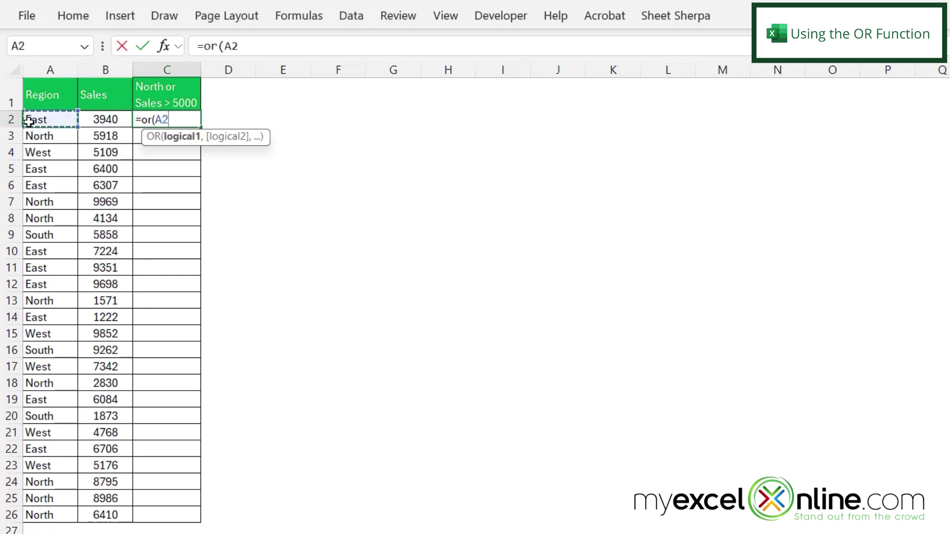
pyautogui.write('="No')
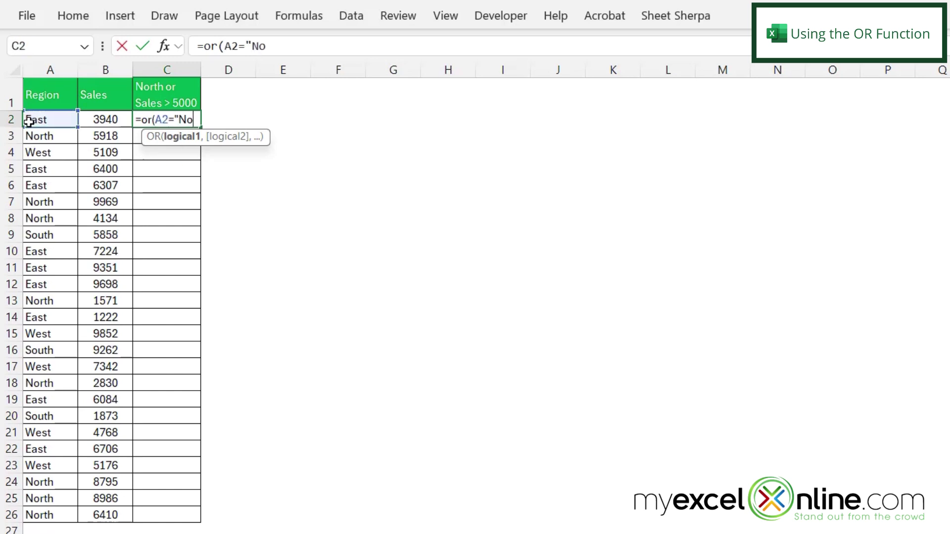
pyautogui.write('rth')
pyautogui.write('",')
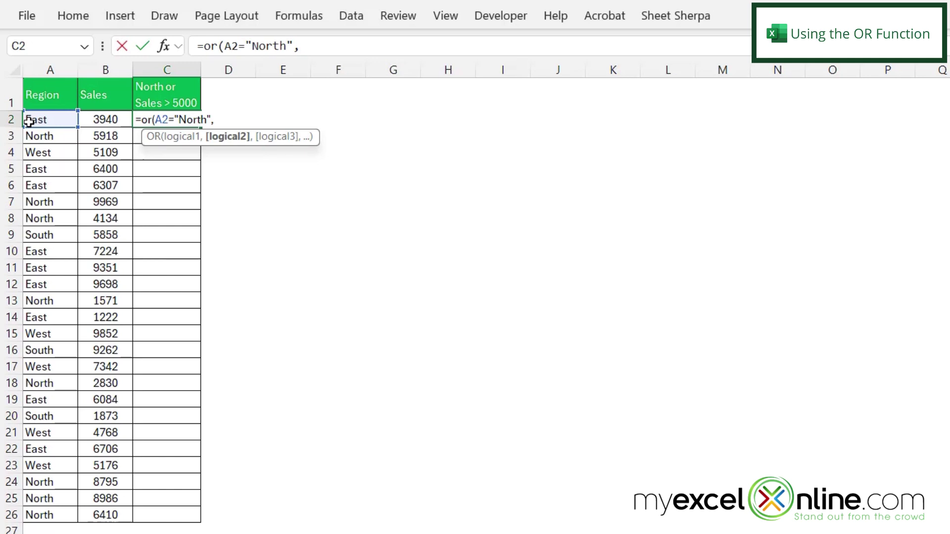
pyautogui.click(91, 118)
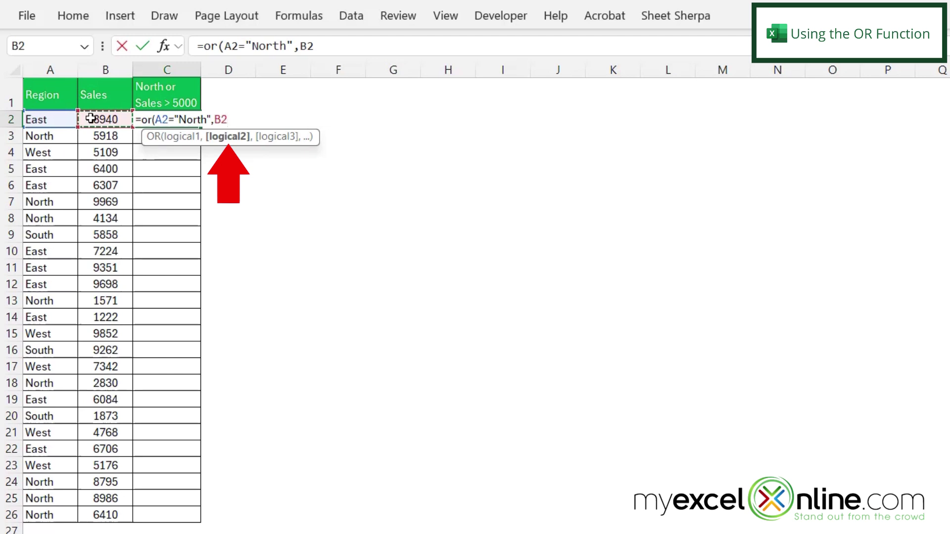
pyautogui.write('>5000')
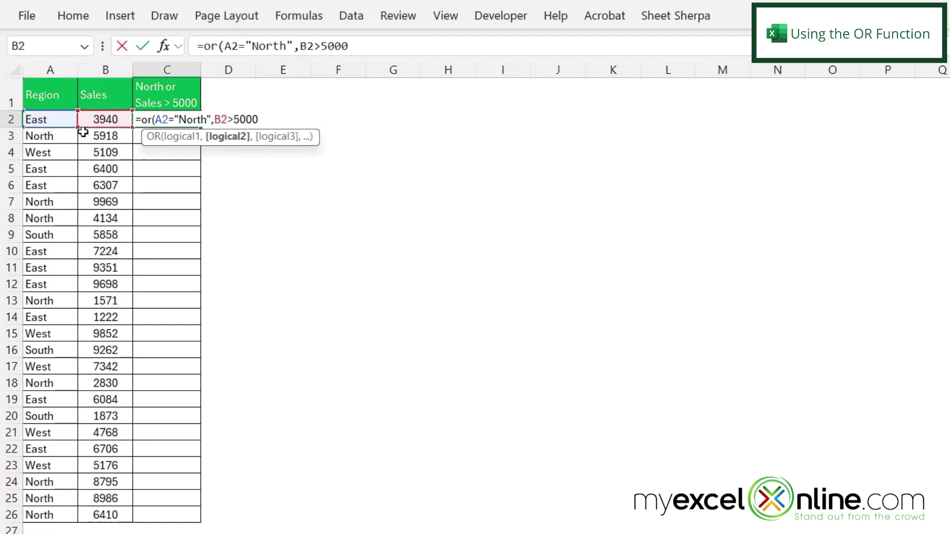
pyautogui.write(')')
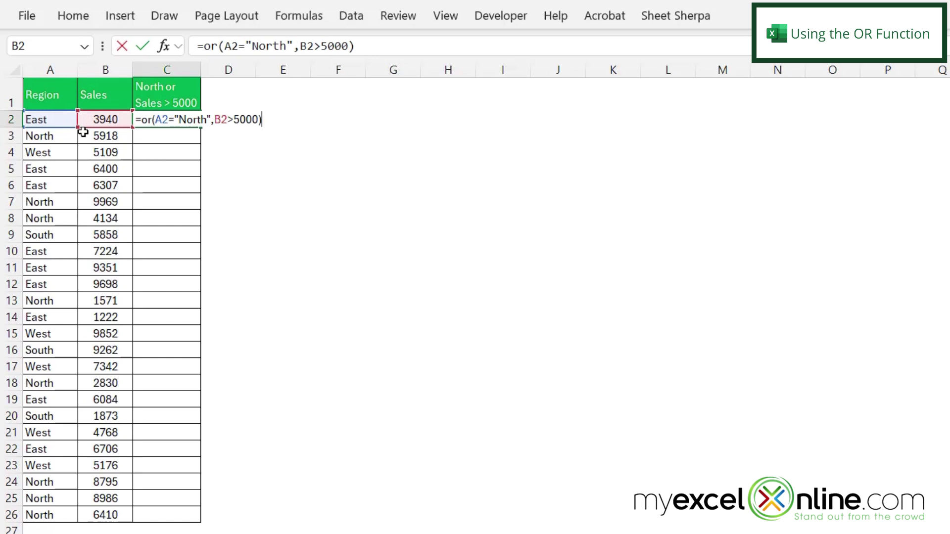
pyautogui.press('Return')
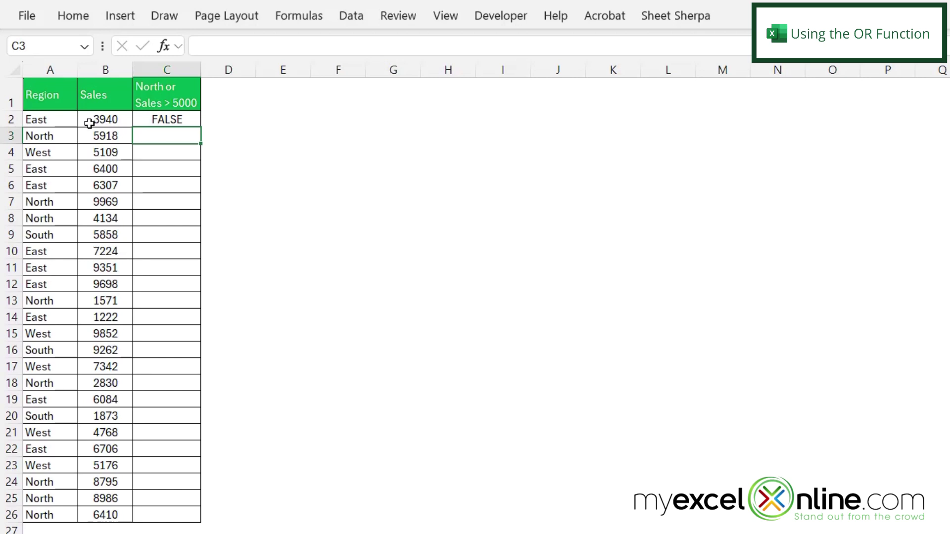
# Fill the C2 OR formula down column C through row 26
pyautogui.click(146, 120)
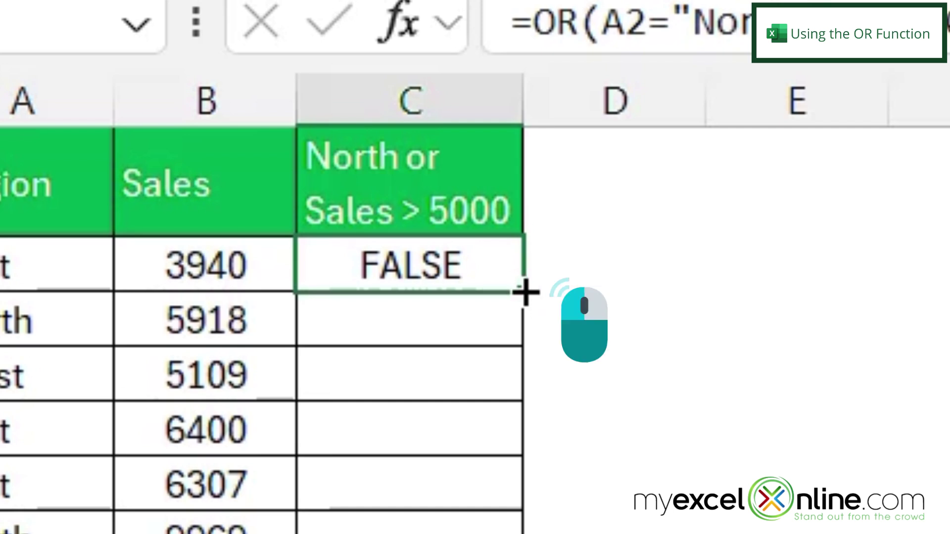
pyautogui.doubleClick(525, 292)
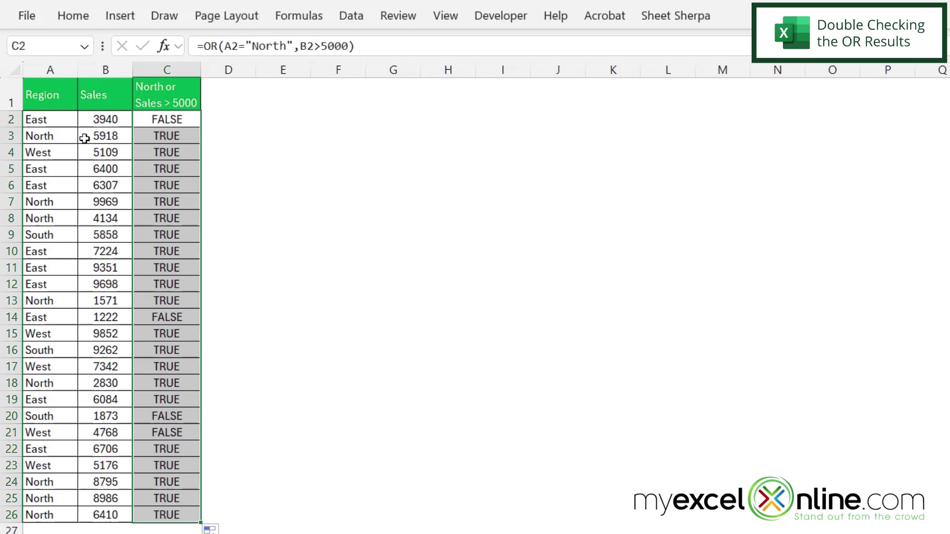
pyautogui.click(188, 138)
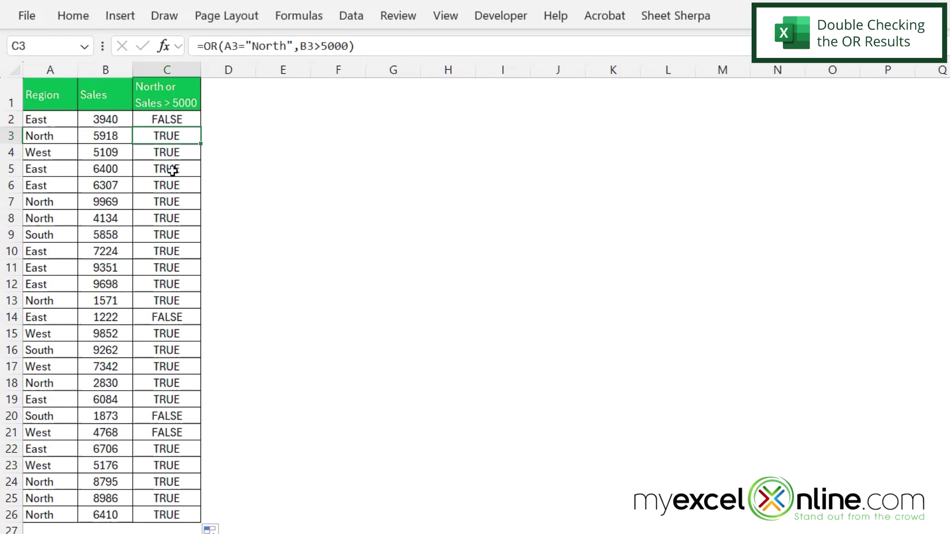
pyautogui.moveTo(172, 170); pyautogui.dragTo(176, 191)
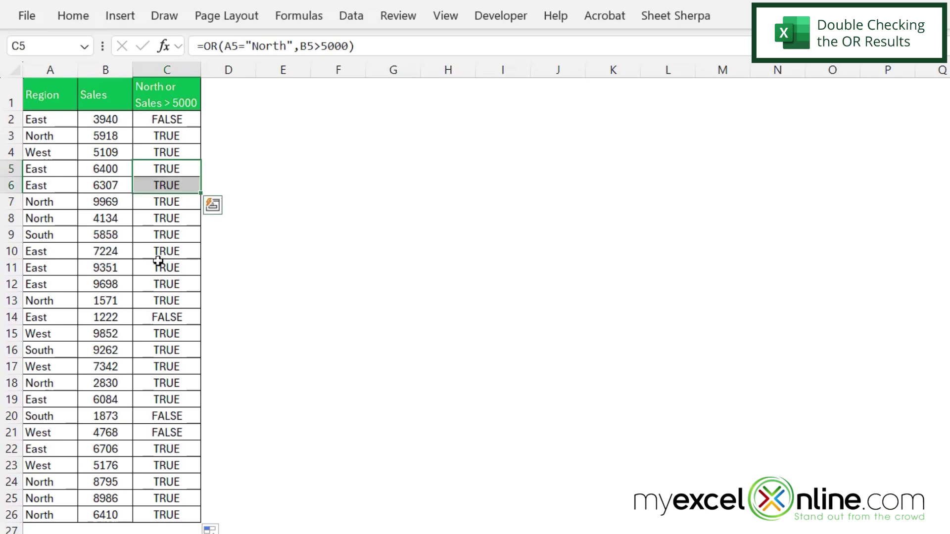
pyautogui.click(59, 304)
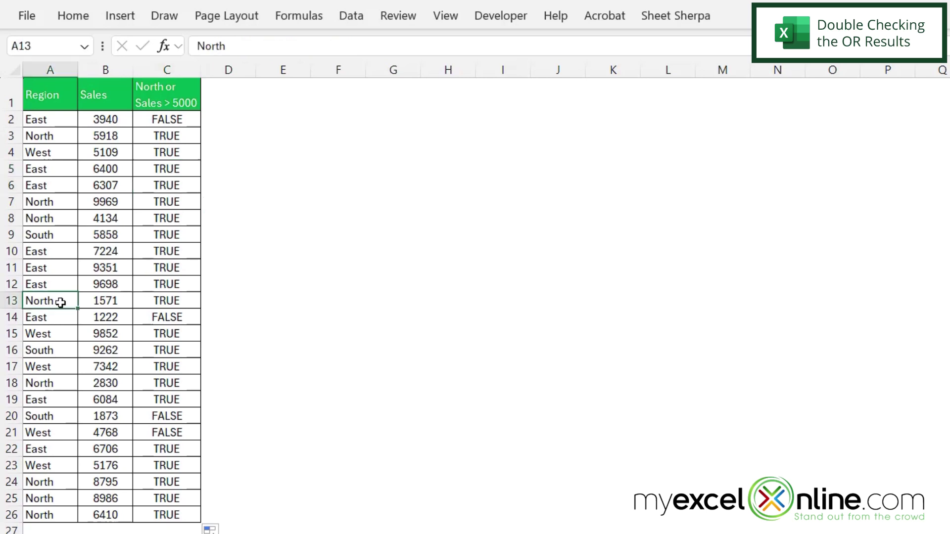
pyautogui.click(118, 304)
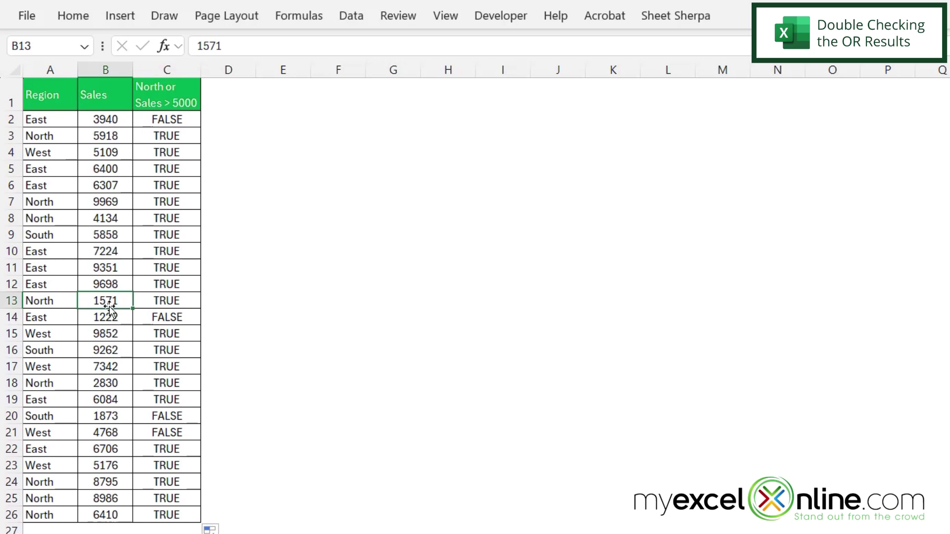